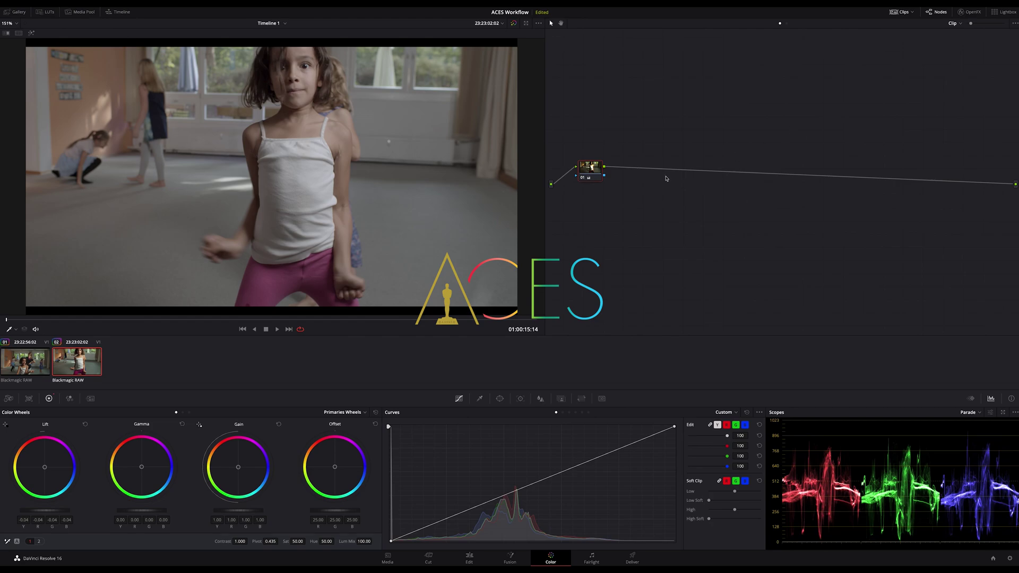
Scrub back and forth through clip 02, then drag its node onto the straight input-output line
click(84, 320)
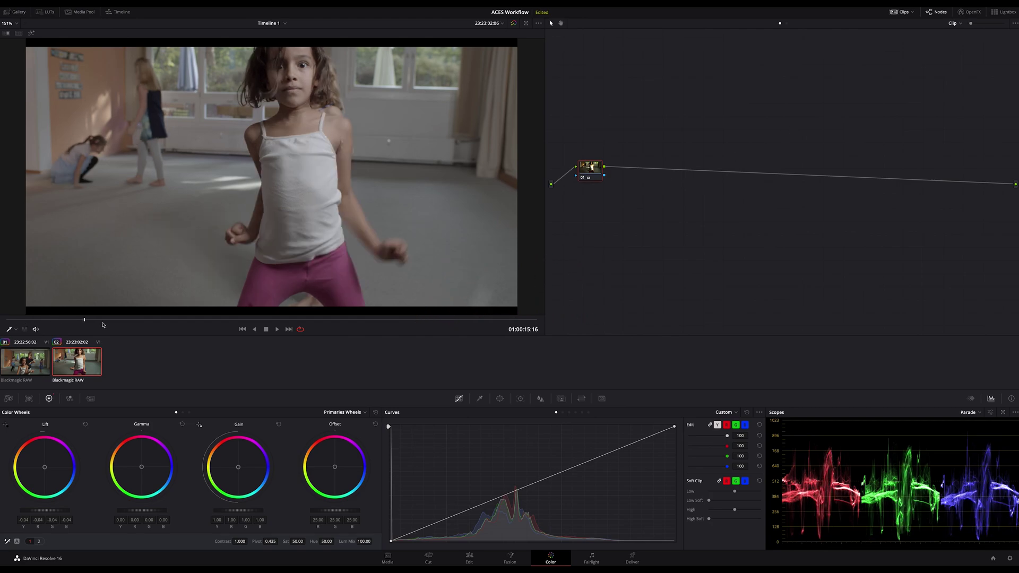
drag(104, 324, 9, 326)
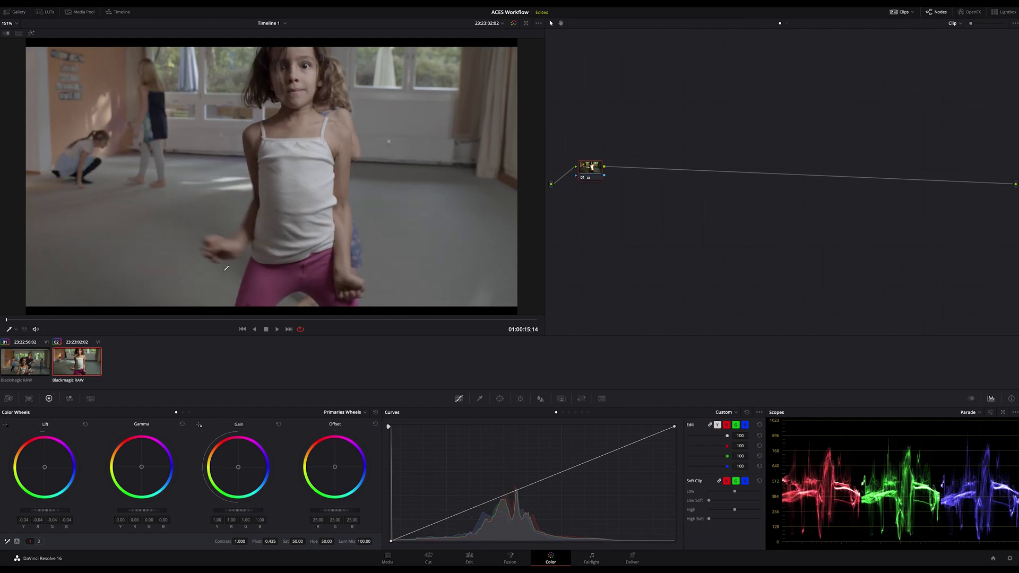
click(331, 321)
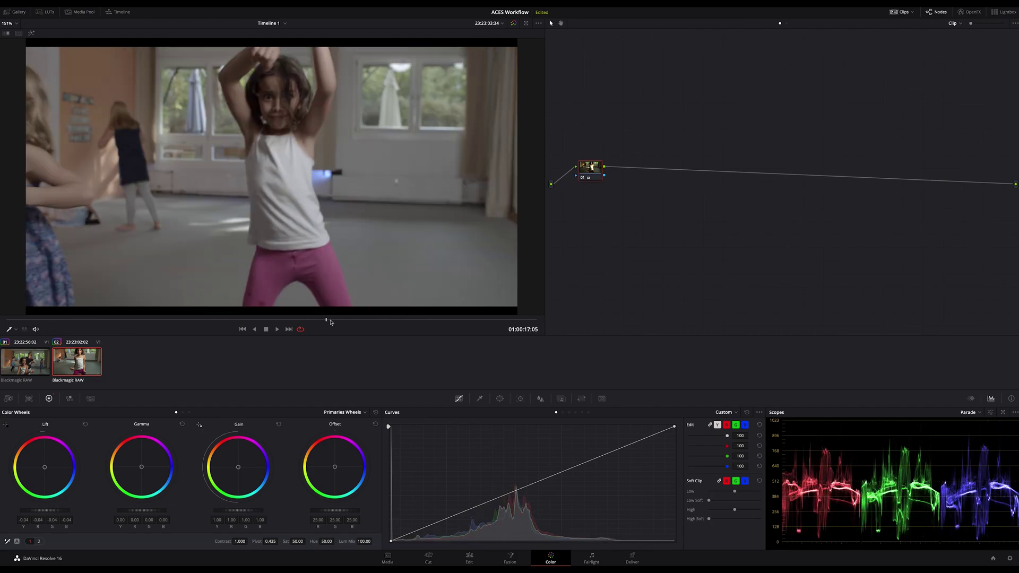
drag(331, 322, 6, 320)
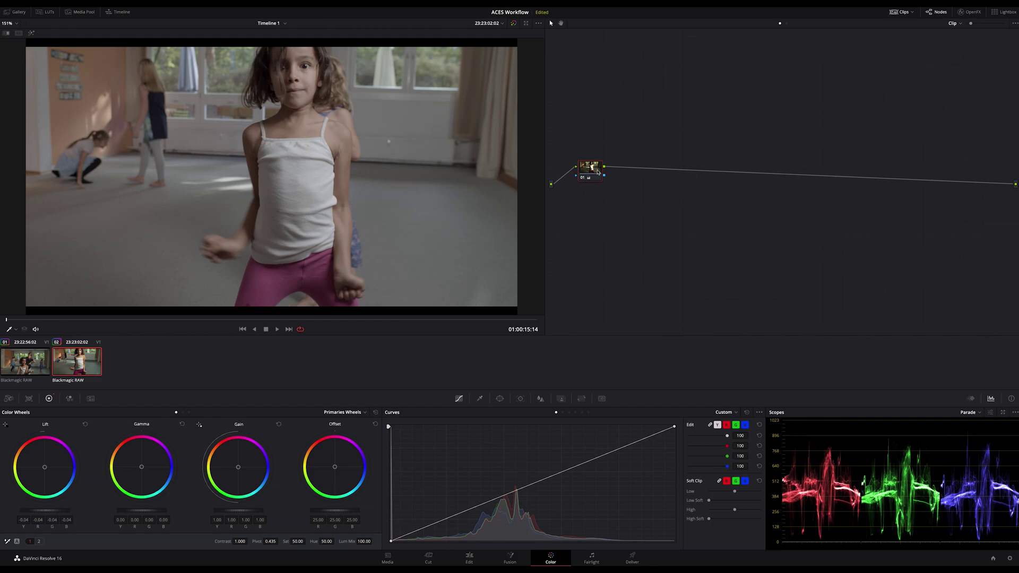
drag(598, 172, 596, 189)
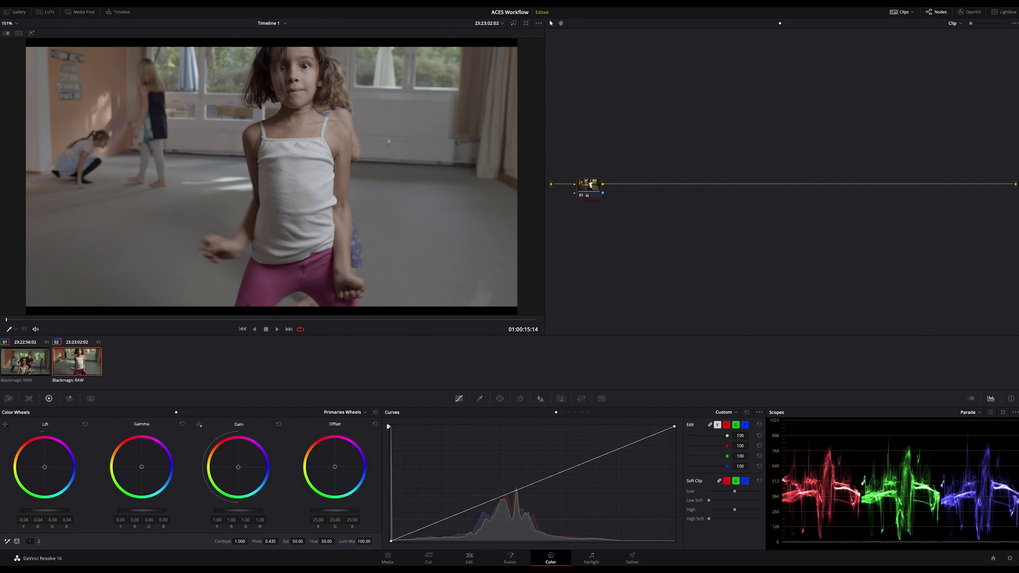
Select clip 01, drag its node down onto the input-output line, then reselect clip 02
click(18, 363)
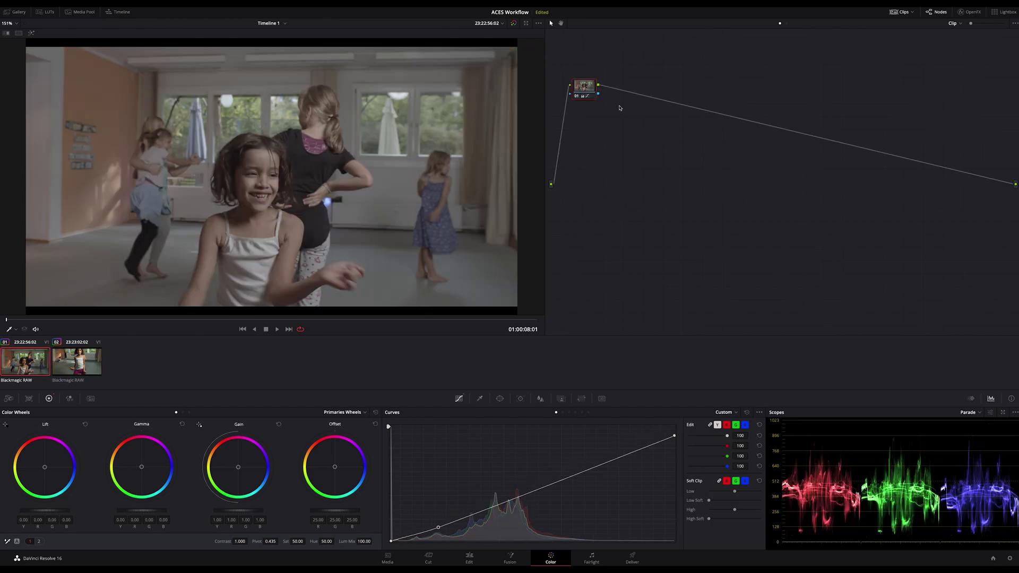
drag(588, 85, 590, 184)
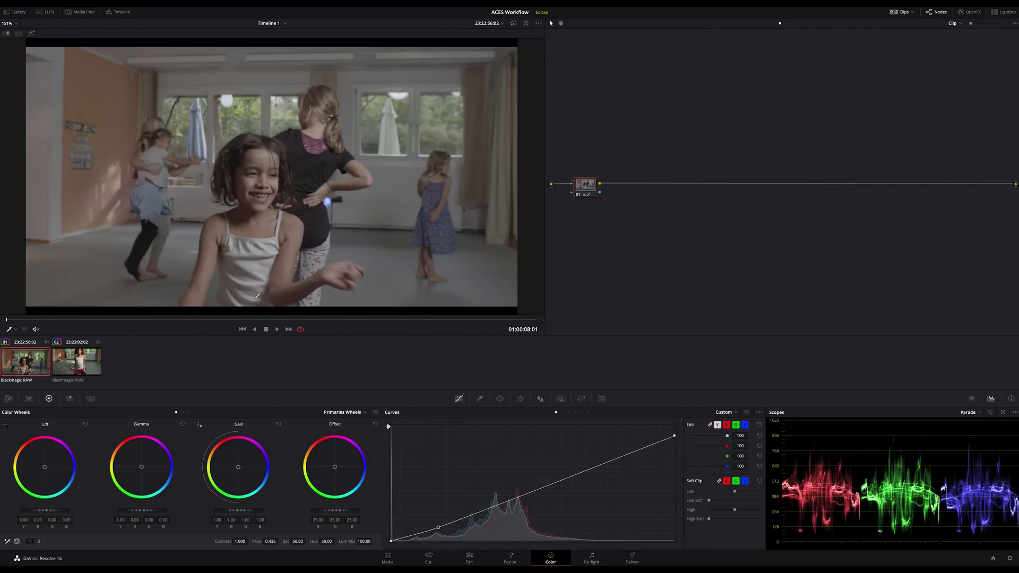
click(93, 354)
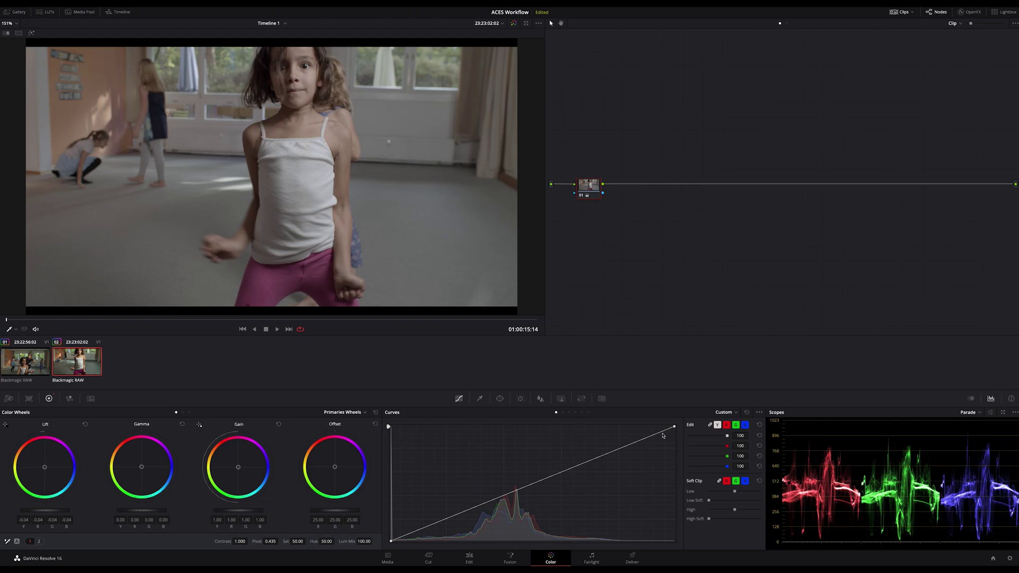
Lower the curve's white point, reset Sat to 50, and add a darkening curve point
mouse_move(674, 426)
mouse_down()
mouse_move(677, 445)
mouse_move(679, 420)
mouse_up()
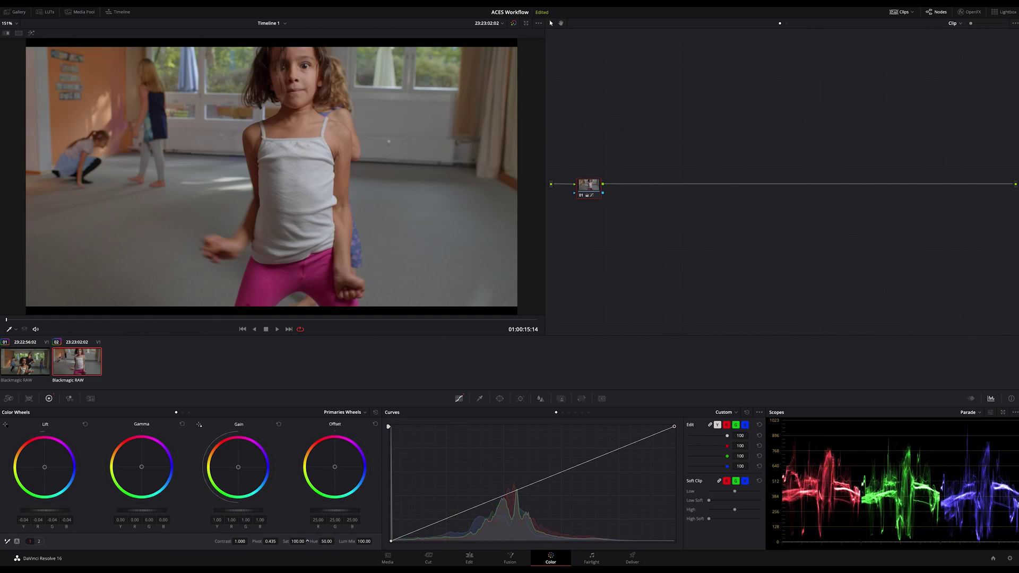
double_click(286, 542)
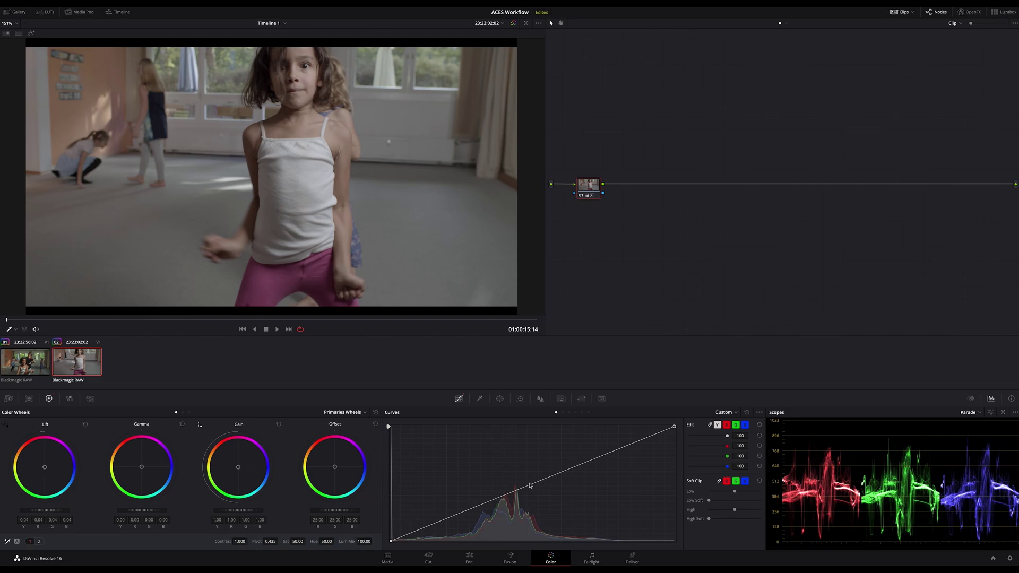
drag(529, 485, 532, 499)
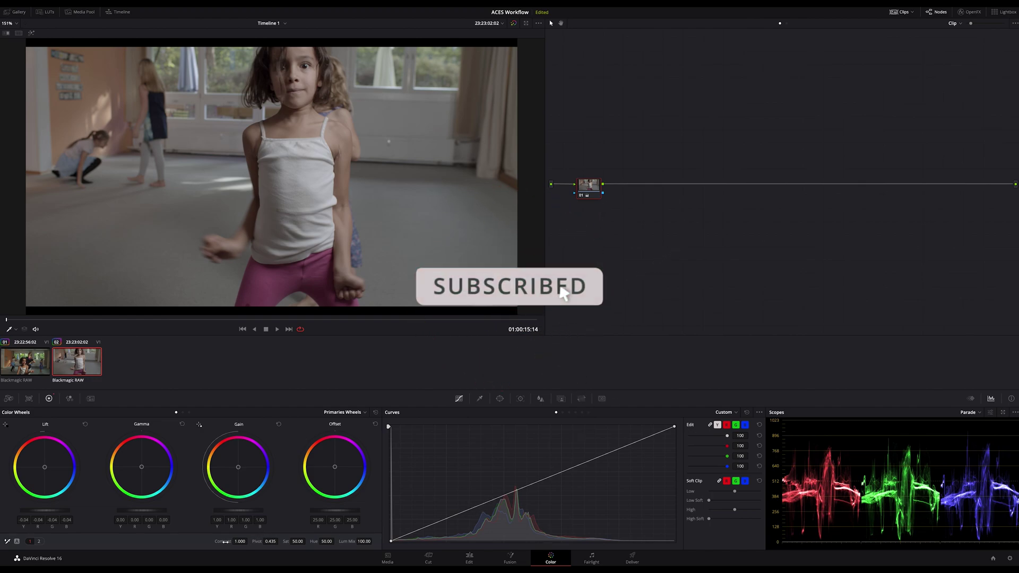
Raise clip 02's Contrast to 1.288 and its Sat value to about 80.20
drag(240, 542, 254, 541)
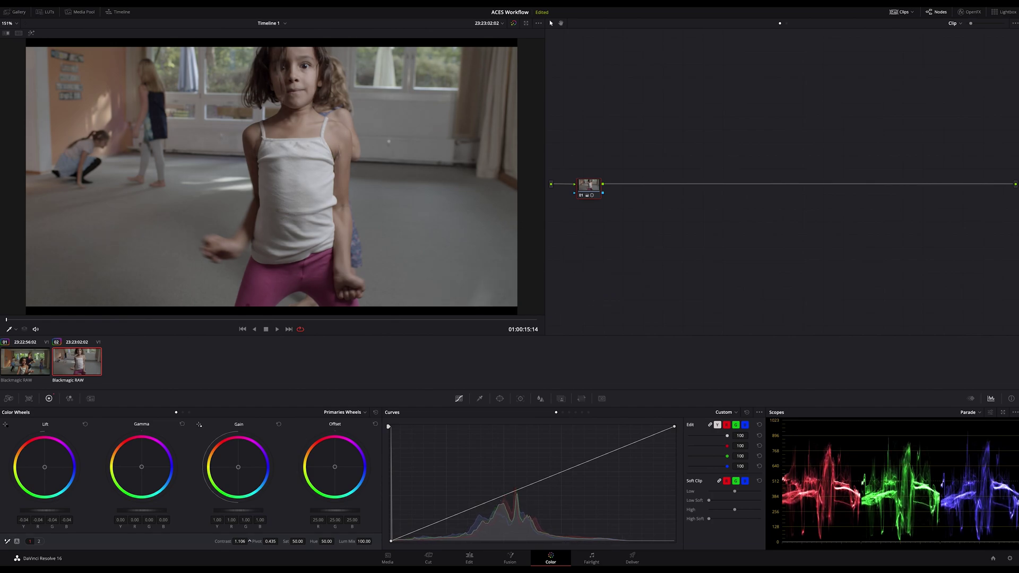
mouse_move(260, 541)
mouse_down()
mouse_move(292, 541)
mouse_move(280, 541)
mouse_up()
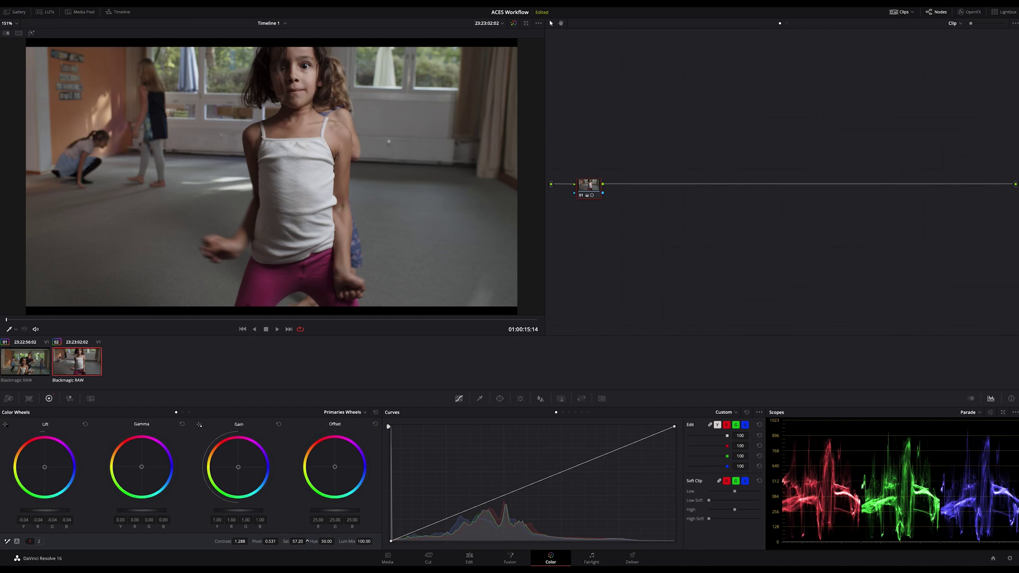
drag(307, 541, 307, 541)
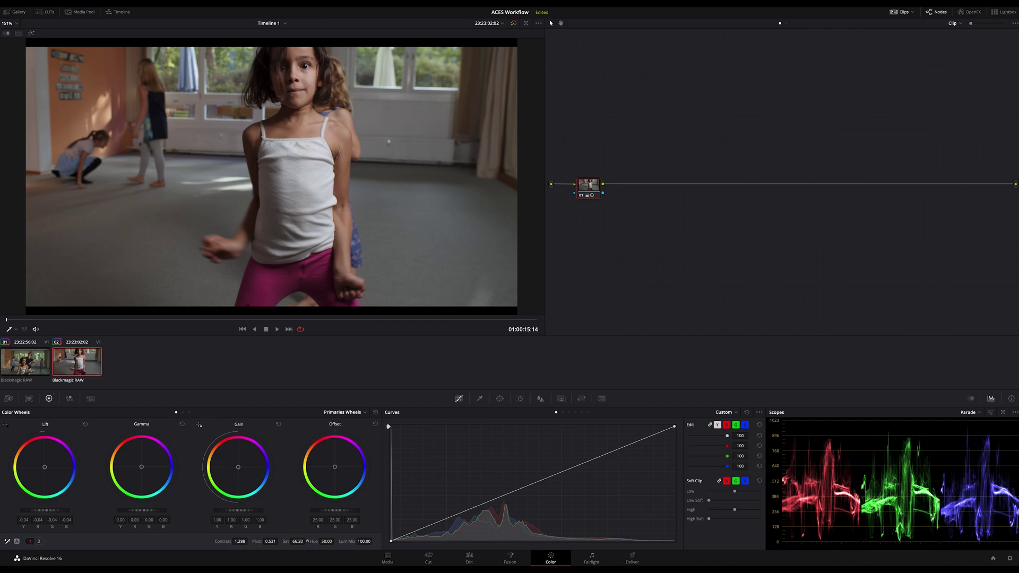
drag(307, 542, 308, 542)
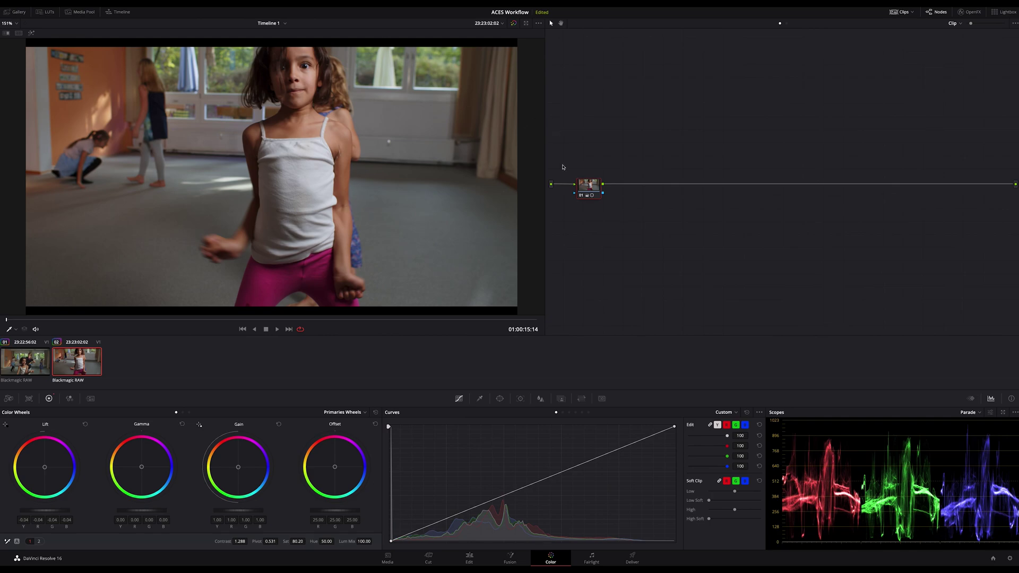
Reset node 01's grade, returning contrast to 1.000 and saturation to 50.00
right_click(590, 187)
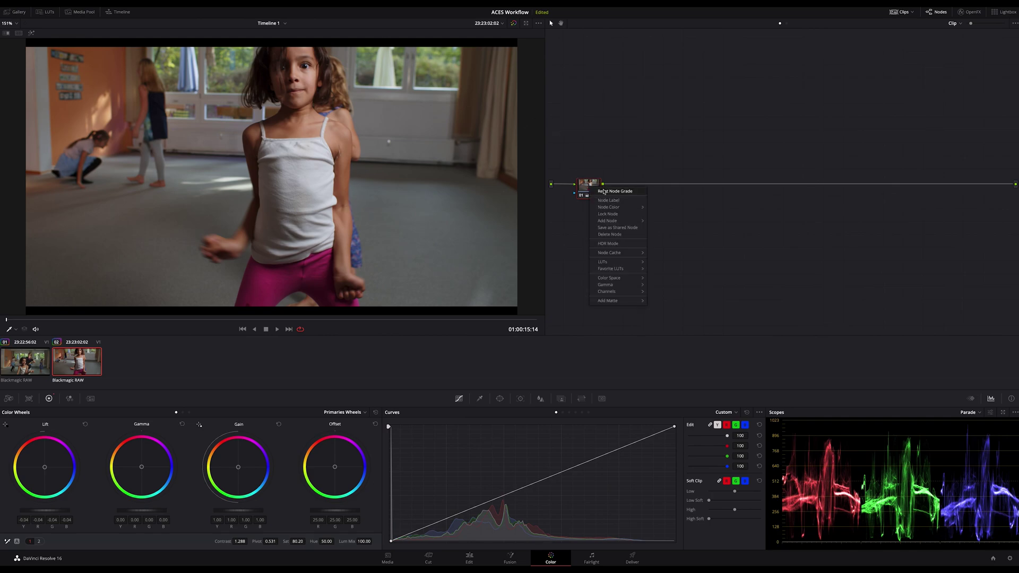
click(604, 191)
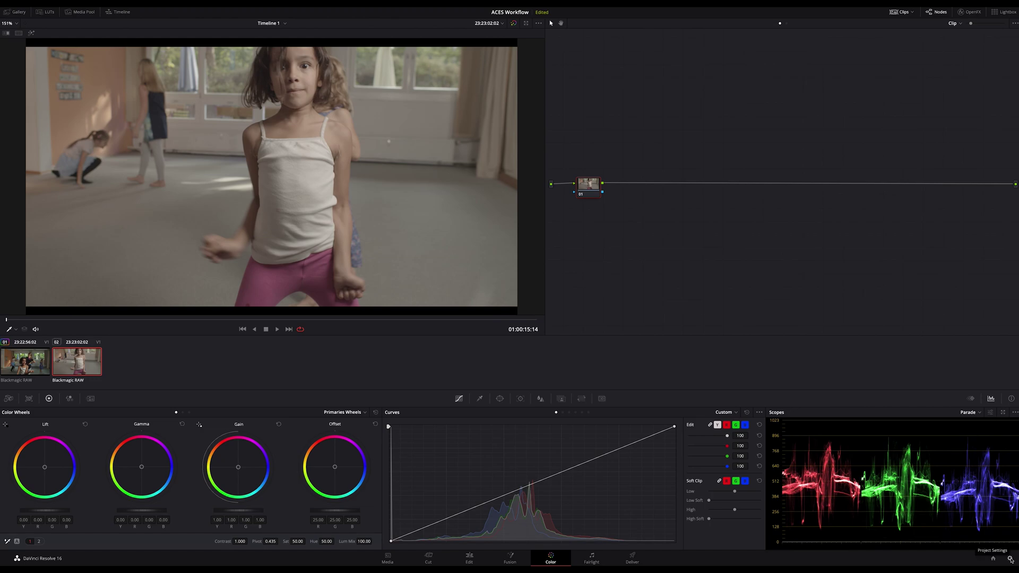
In Project Settings Color Management, set color science to ACEScc with ACES version 1.1
click(1009, 560)
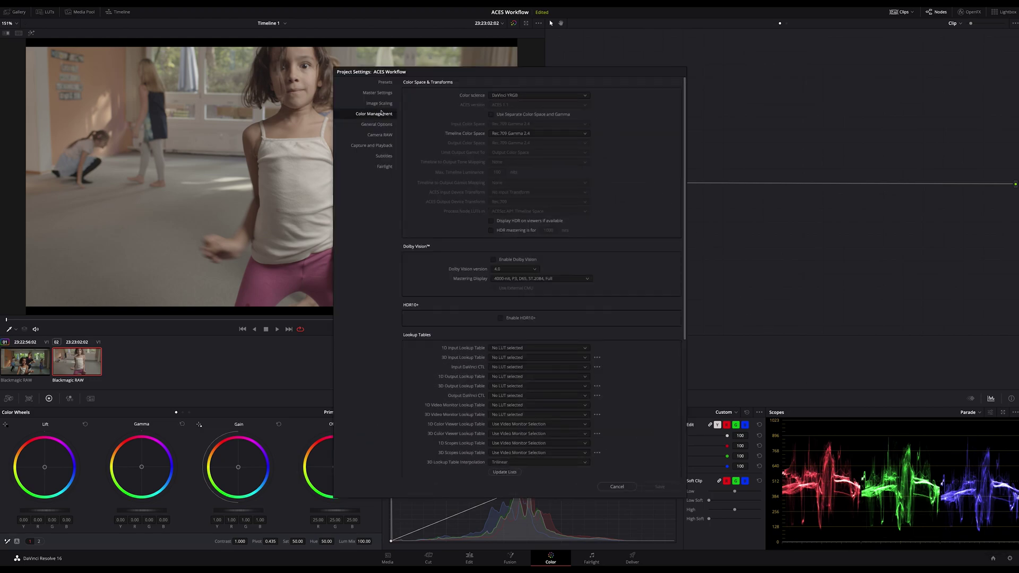
click(508, 97)
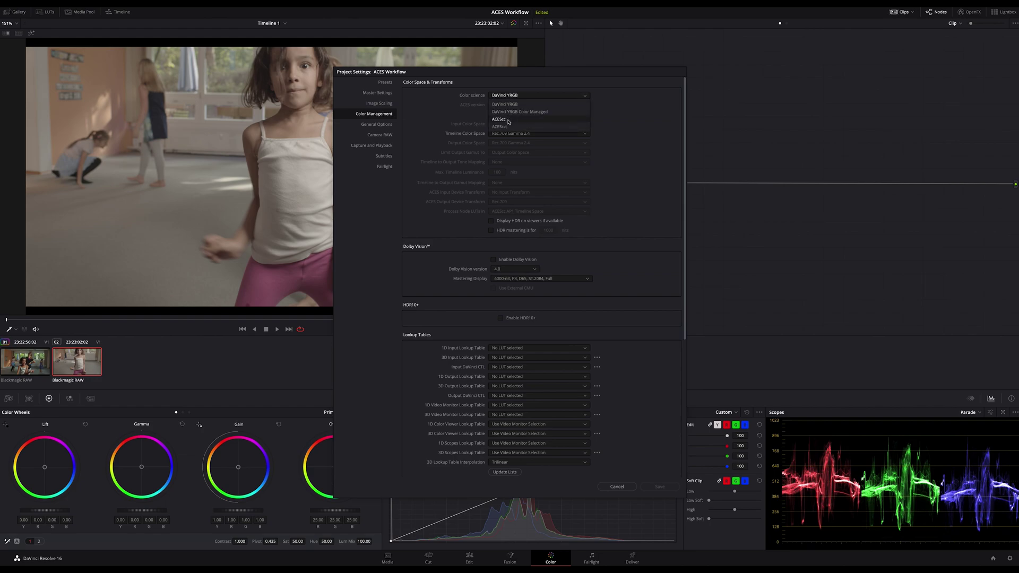
click(507, 120)
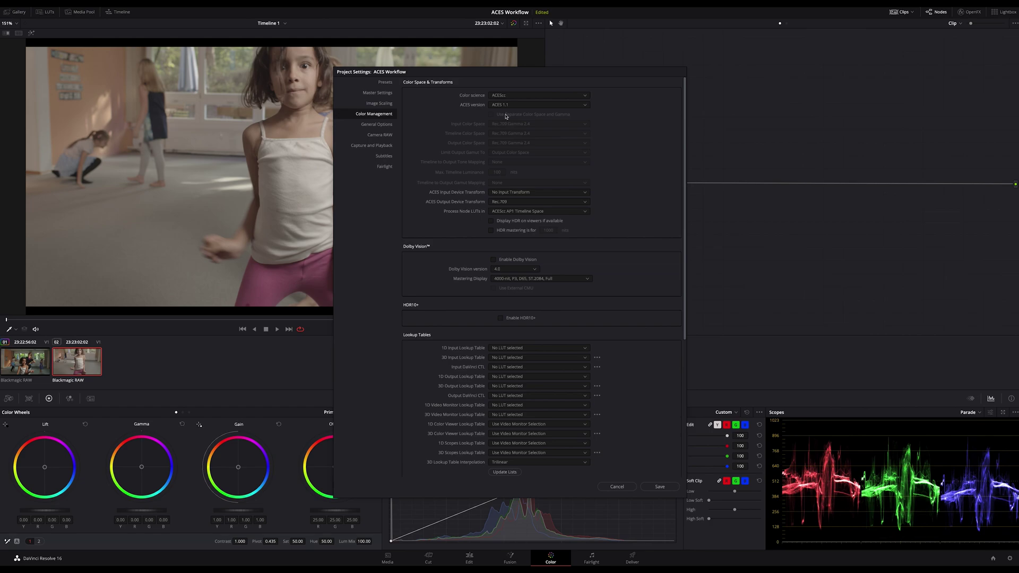
click(506, 106)
click(508, 121)
Browse the ACES input device transforms, leaving it at No Input Transform
click(514, 193)
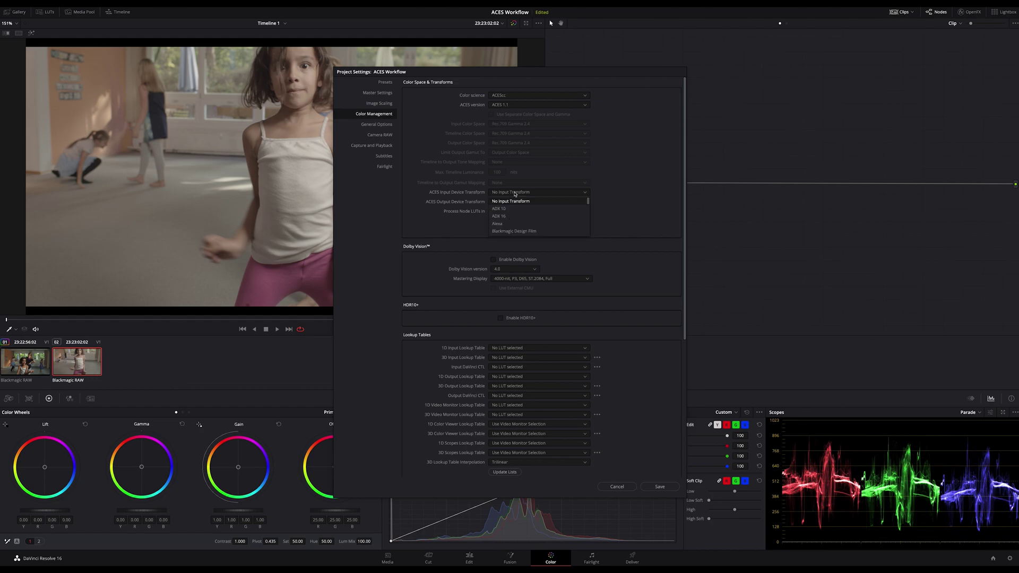
scroll(513, 225, down, 5)
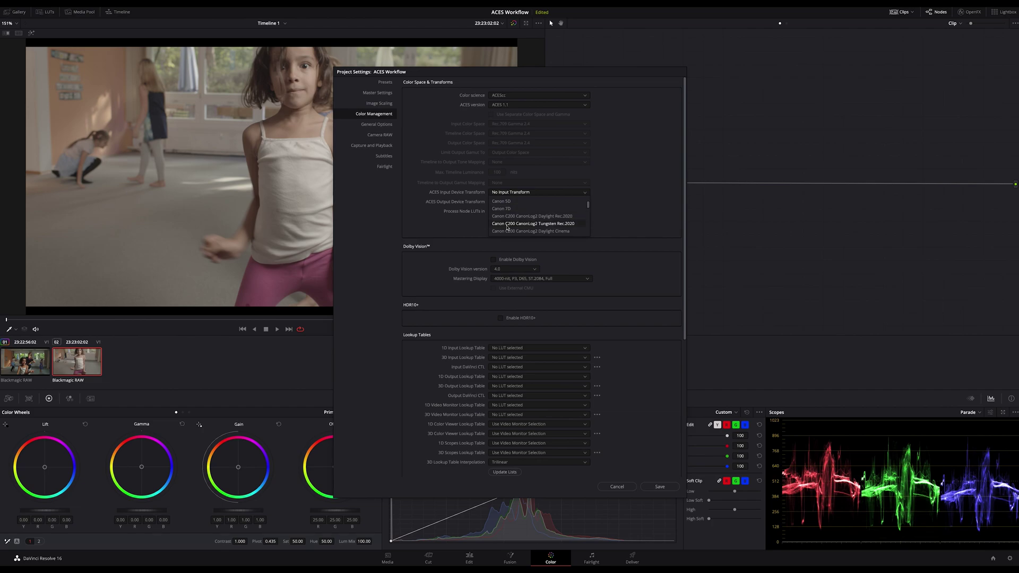
scroll(506, 227, down, 8)
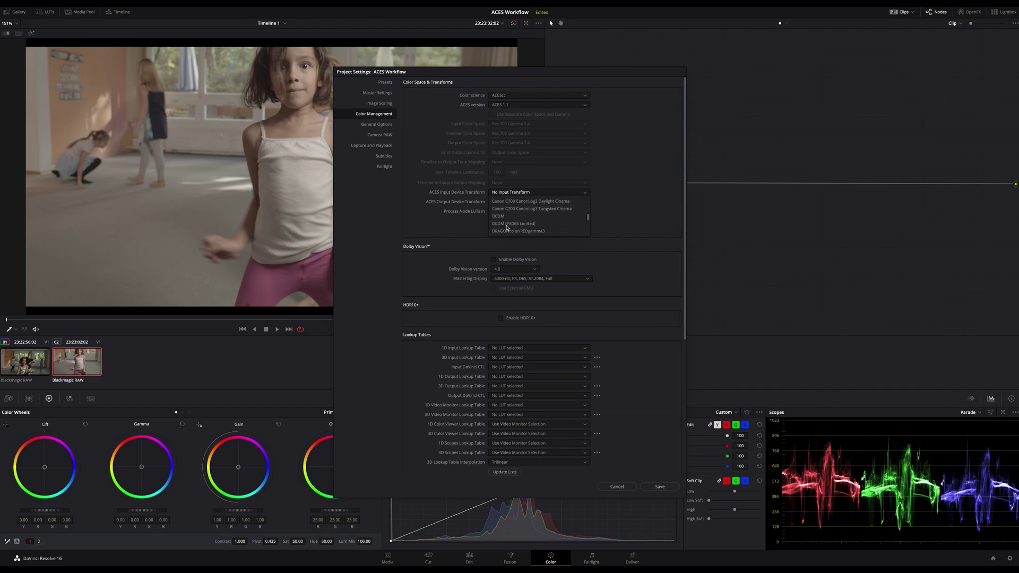
scroll(501, 216, down, 3)
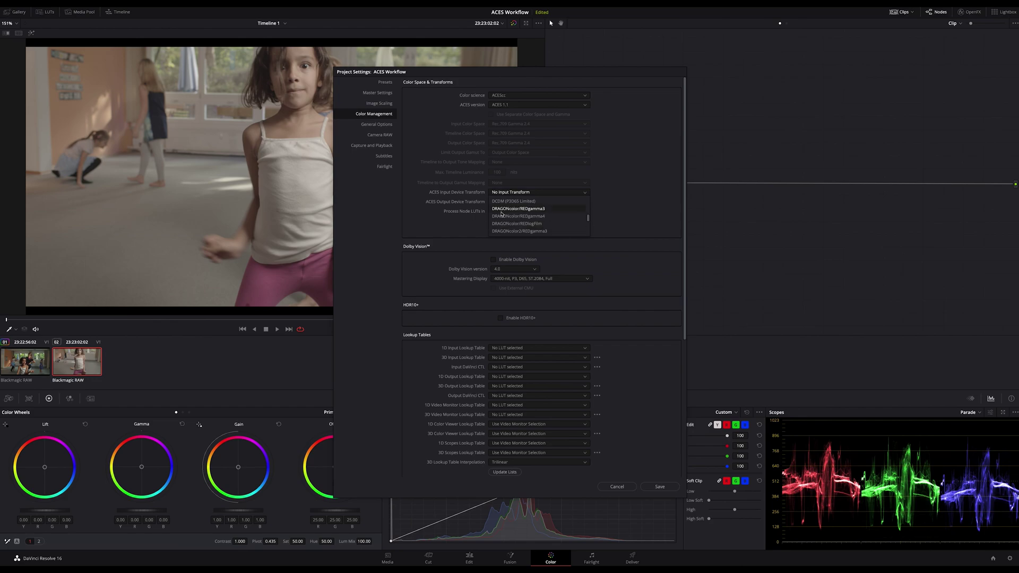
click(607, 218)
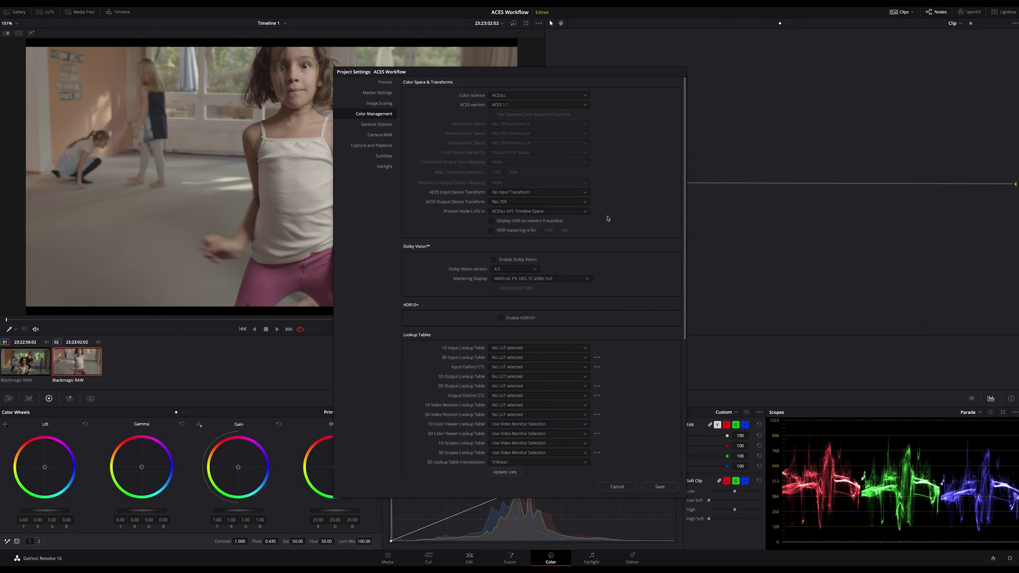
Set the ACES output device transform to Rec.709 and save the settings
click(515, 203)
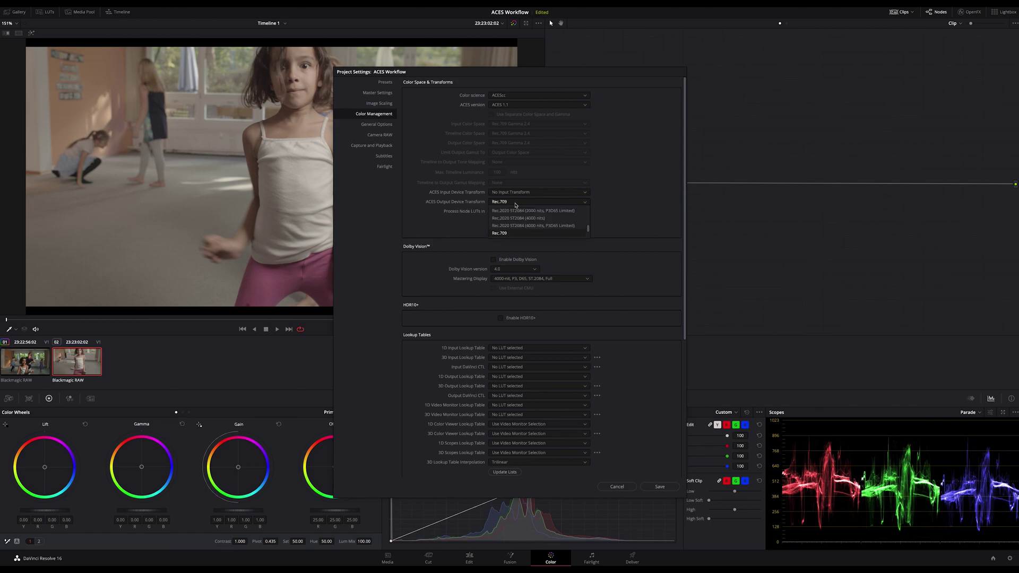
click(502, 233)
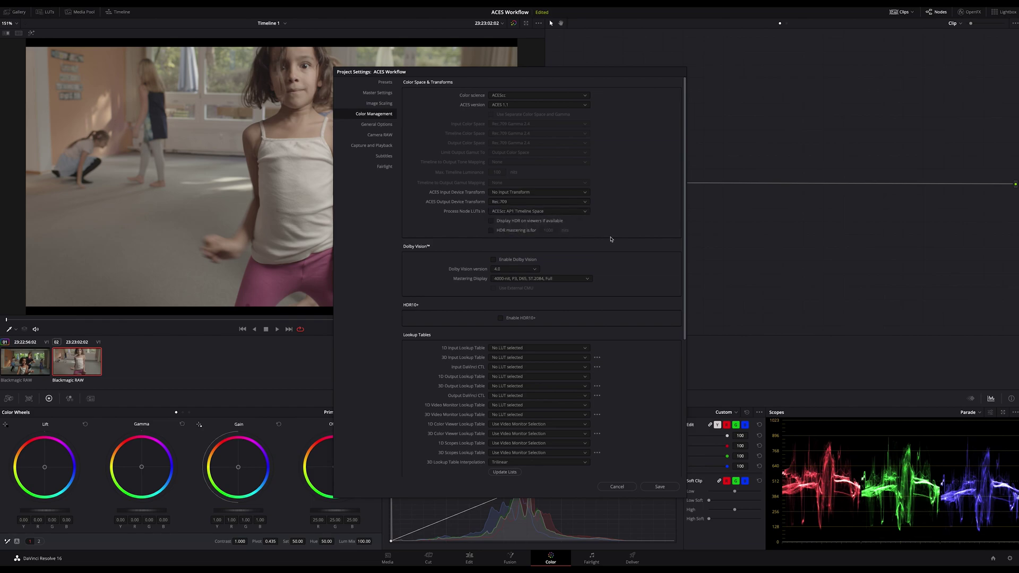
click(659, 486)
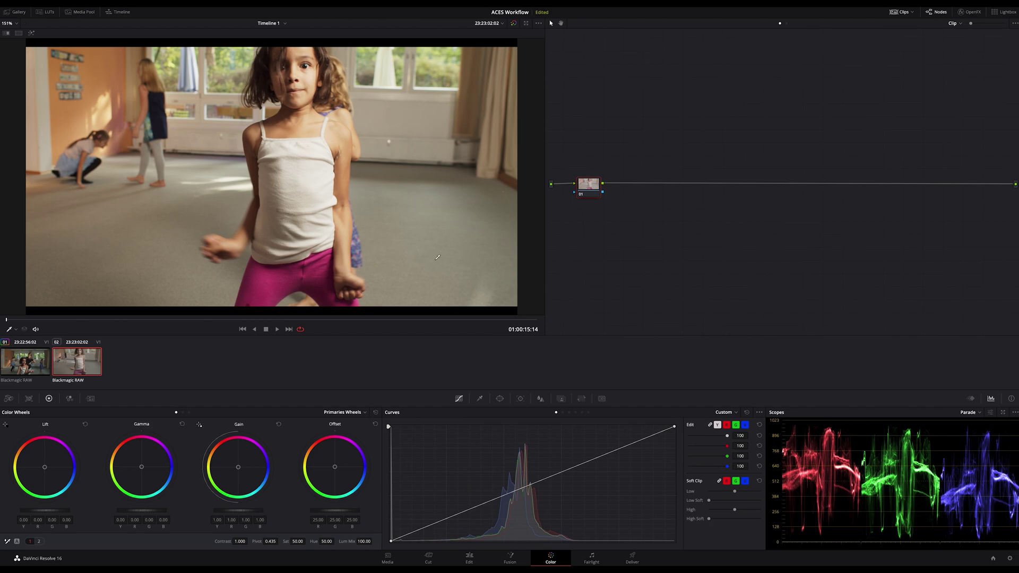
Run Update All Thumbnails from the clip's context menu, repeating it three times
right_click(82, 360)
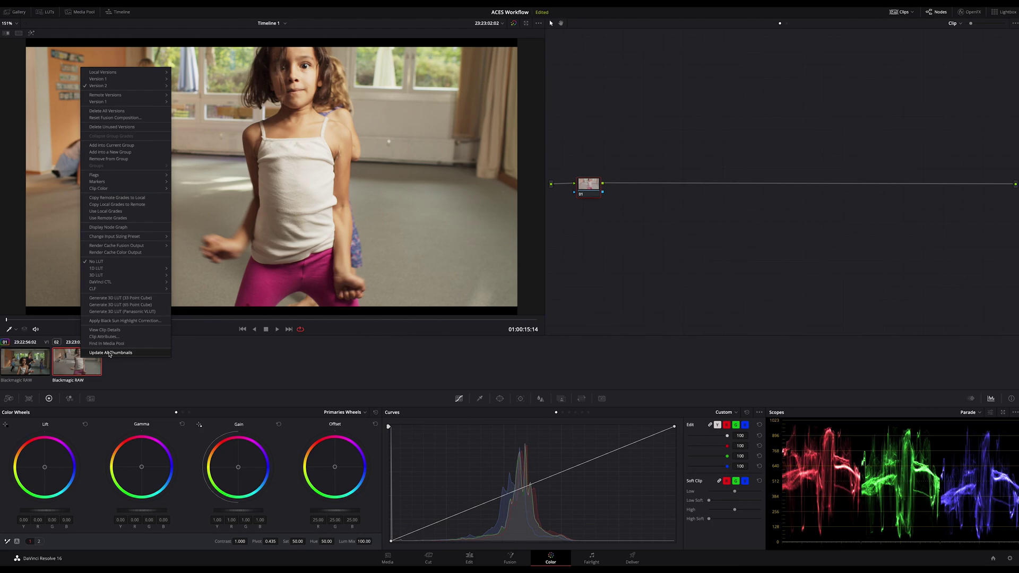
click(109, 353)
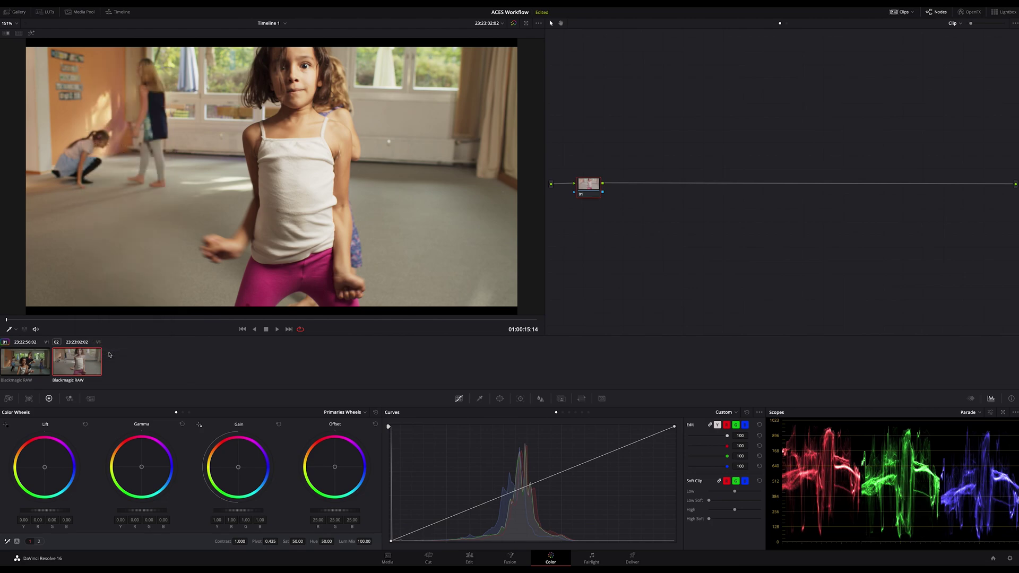
right_click(108, 355)
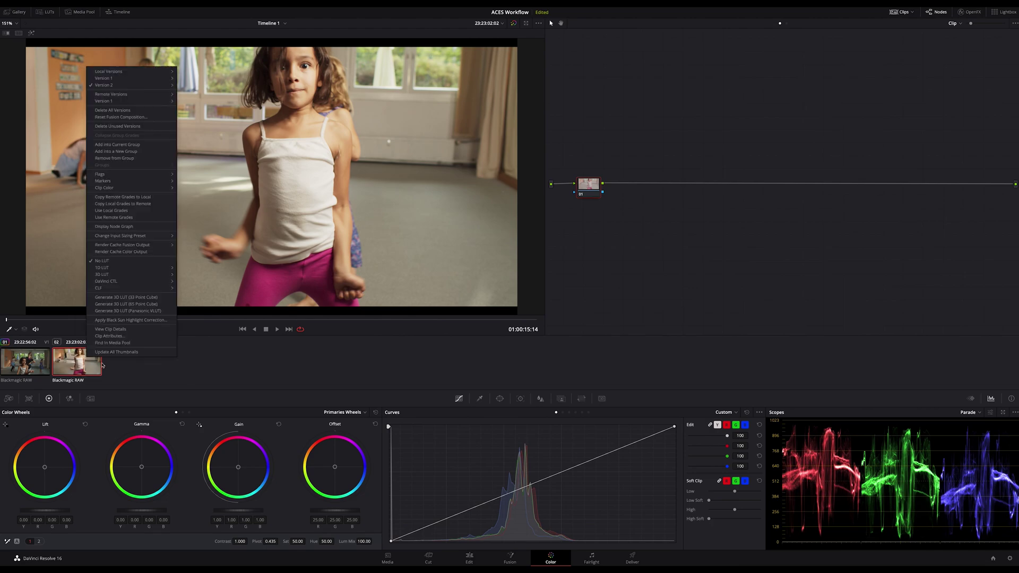
click(108, 353)
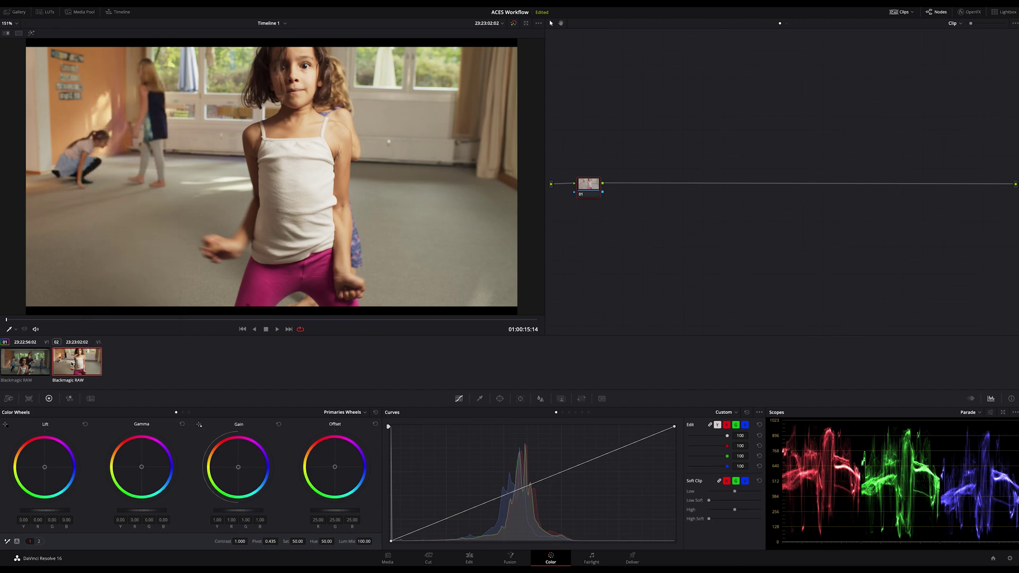
right_click(89, 360)
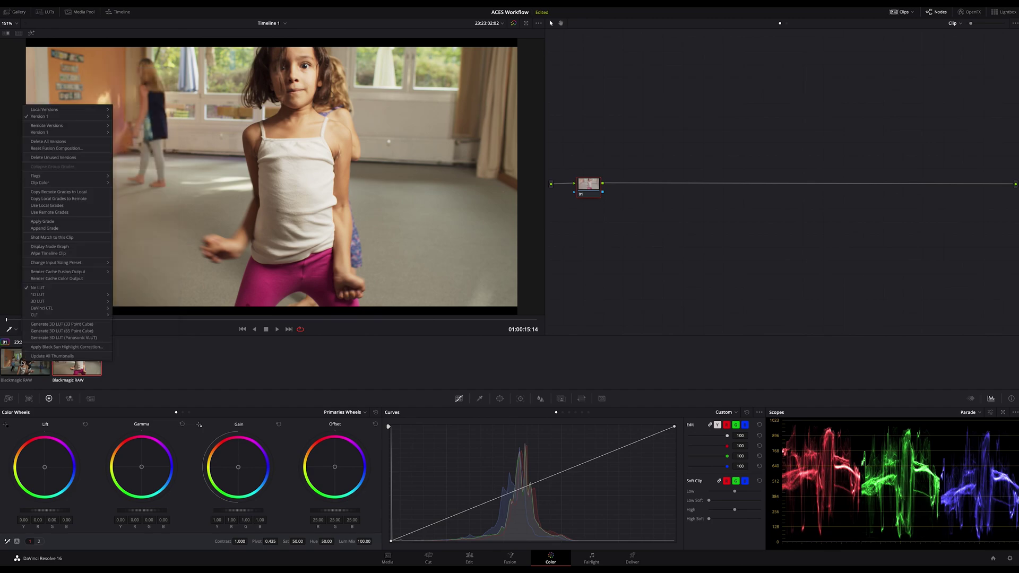
click(89, 358)
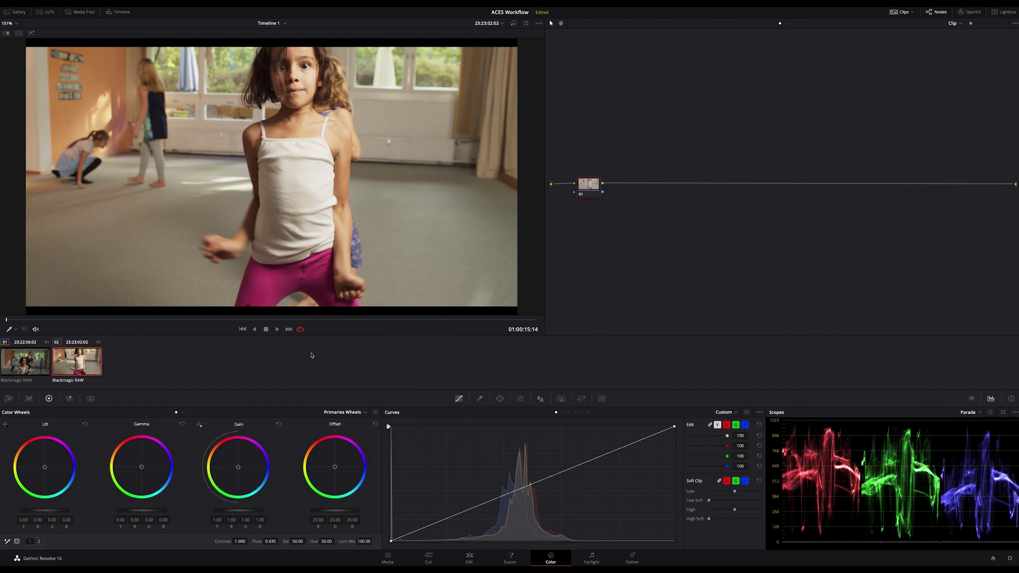
On node 01, raise contrast to 1.076 and lower the Offset master to 19.85
drag(594, 187, 596, 186)
drag(240, 542, 287, 541)
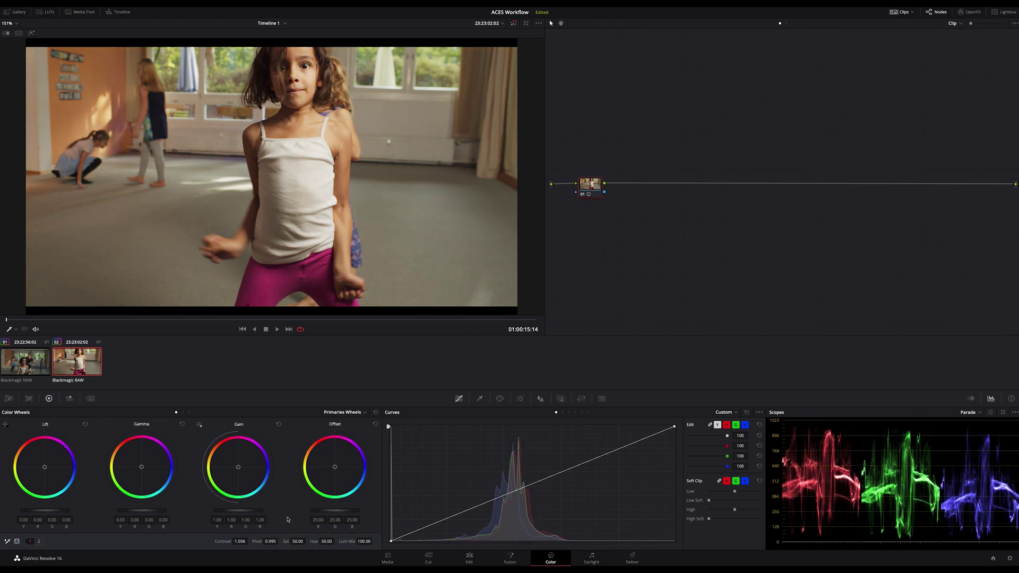
drag(334, 511, 314, 511)
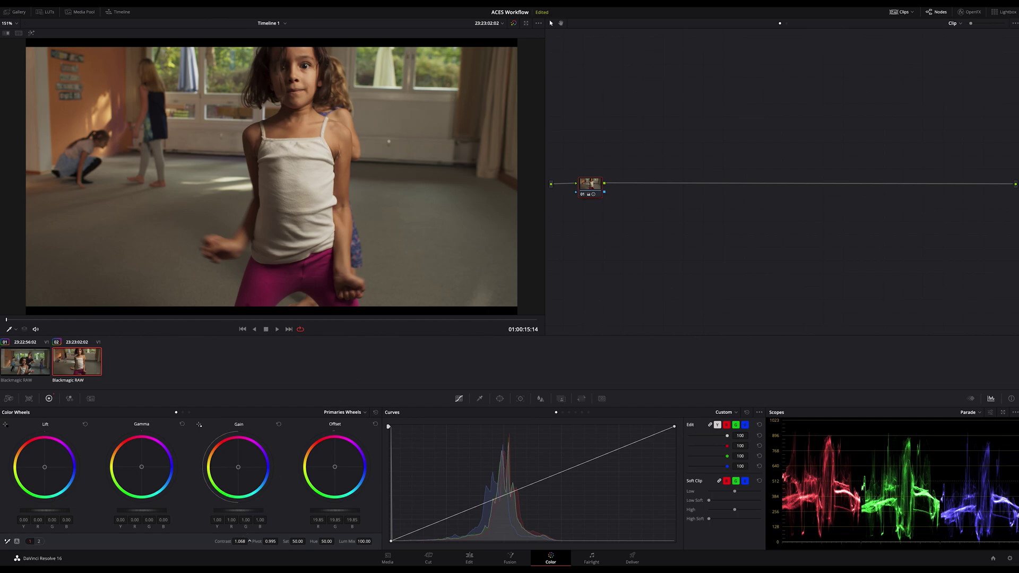
drag(249, 541, 250, 541)
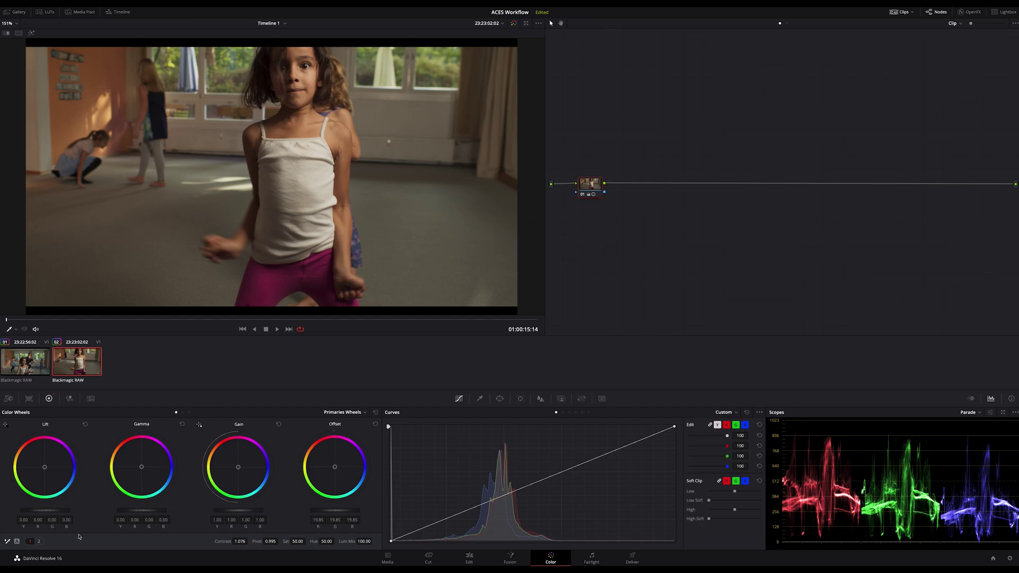
On the second primaries page, drag Temperature down to -410.0, then reselect node 01
click(37, 542)
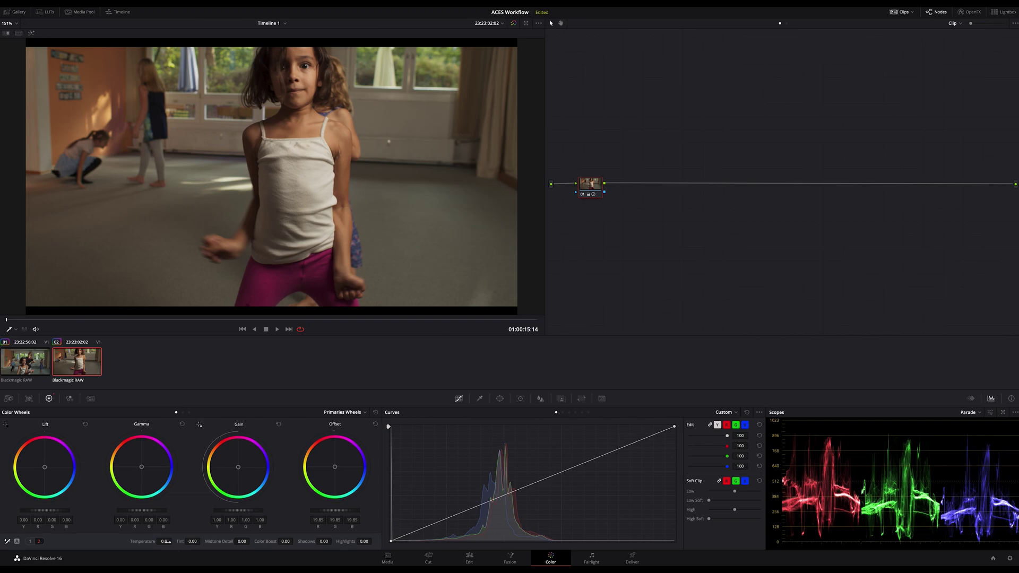
drag(165, 541, 137, 541)
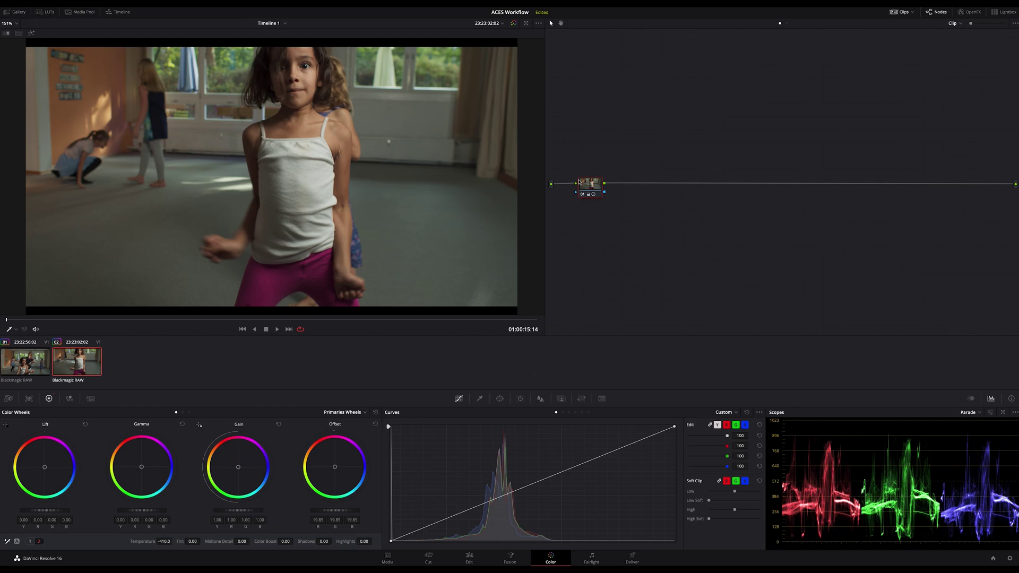
drag(585, 186, 586, 186)
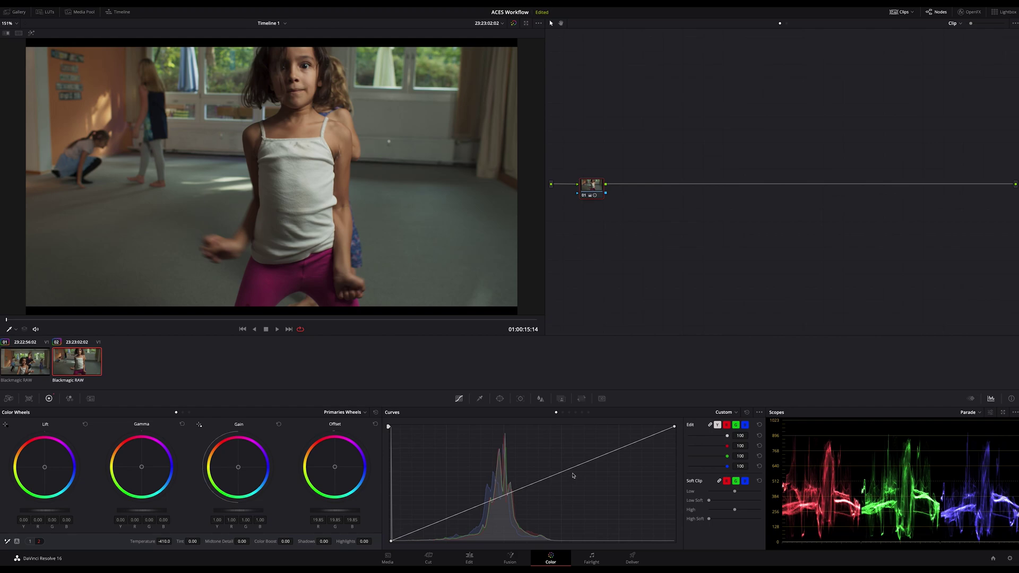